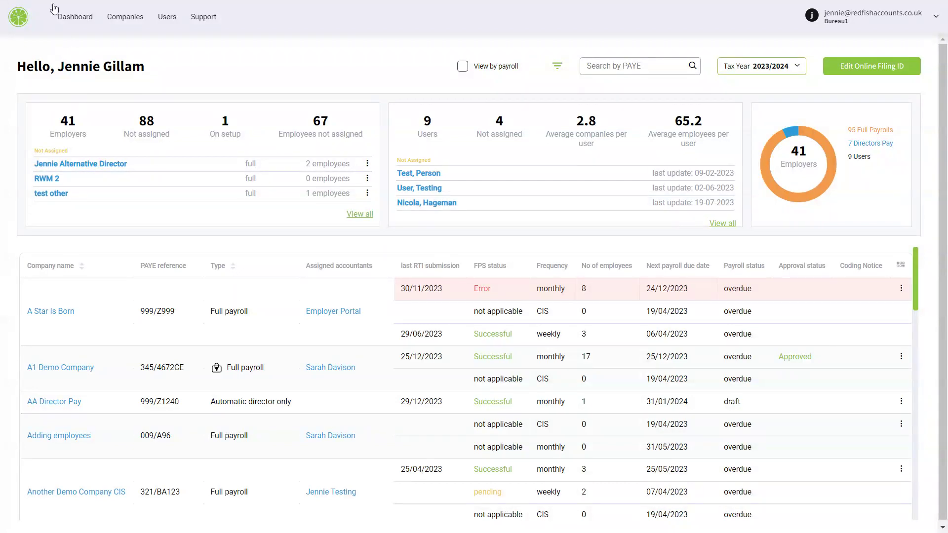
Go to the Companies list and start adding a new company.
{"action": "left_click", "coordinate": [119, 25]}
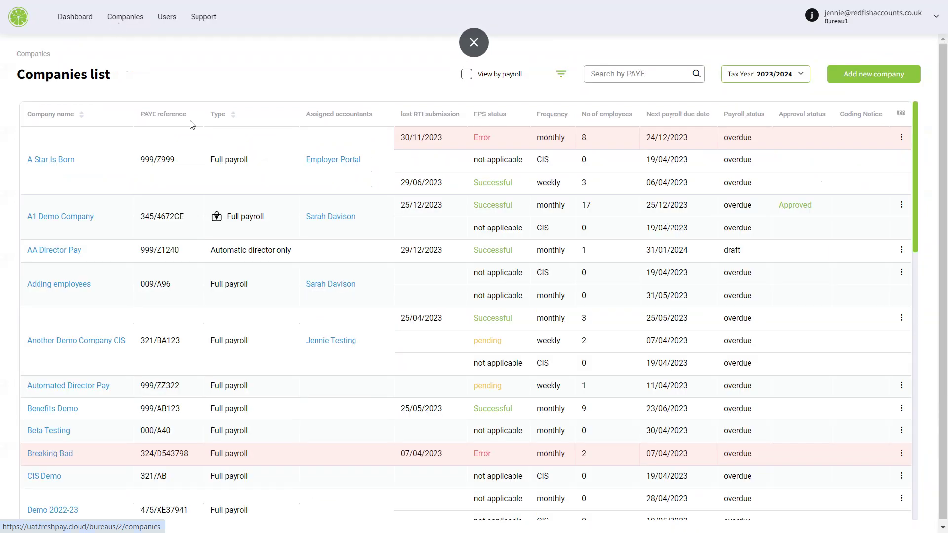
{"action": "left_click", "coordinate": [872, 73]}
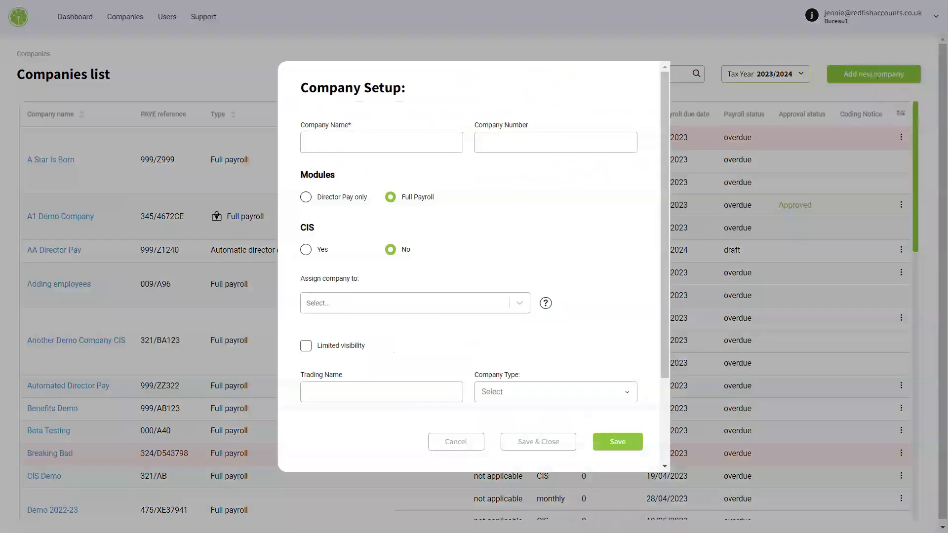
Name the company 'New Company Setup' and keep the Full Payroll module.
{"action": "left_click", "coordinate": [351, 135]}
{"action": "type", "text": "New Company Setup"}
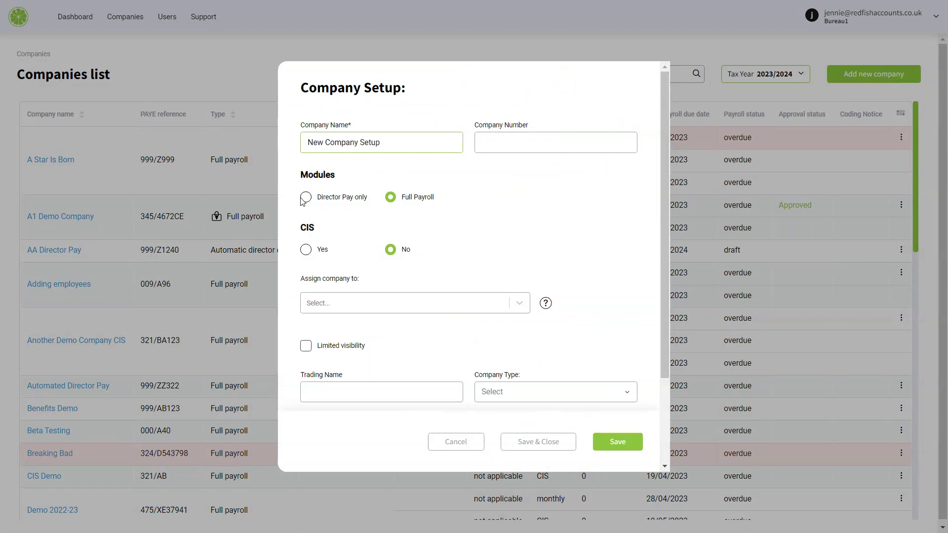
{"action": "left_click", "coordinate": [306, 197]}
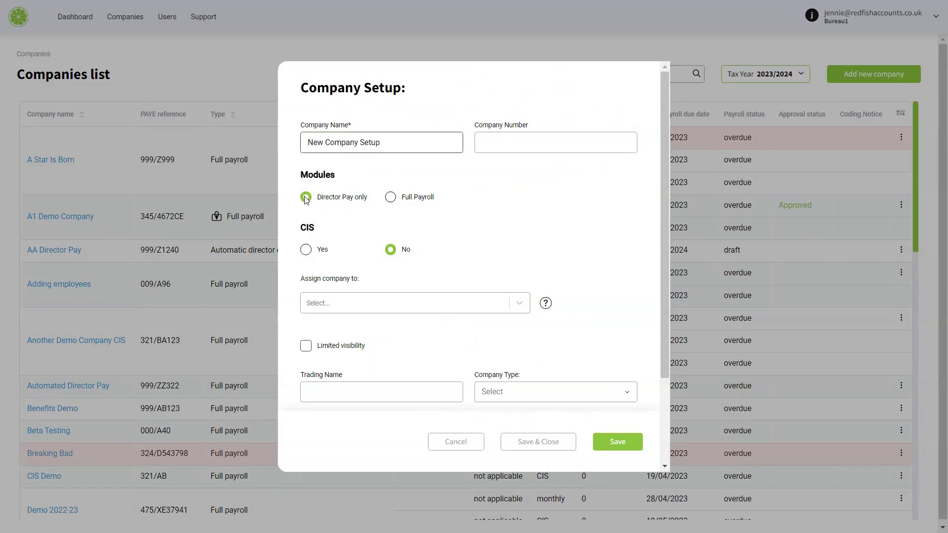
{"action": "left_click", "coordinate": [390, 197]}
Leave CIS set to No with contractor and subcontractor flows unticked.
{"action": "left_click", "coordinate": [306, 249]}
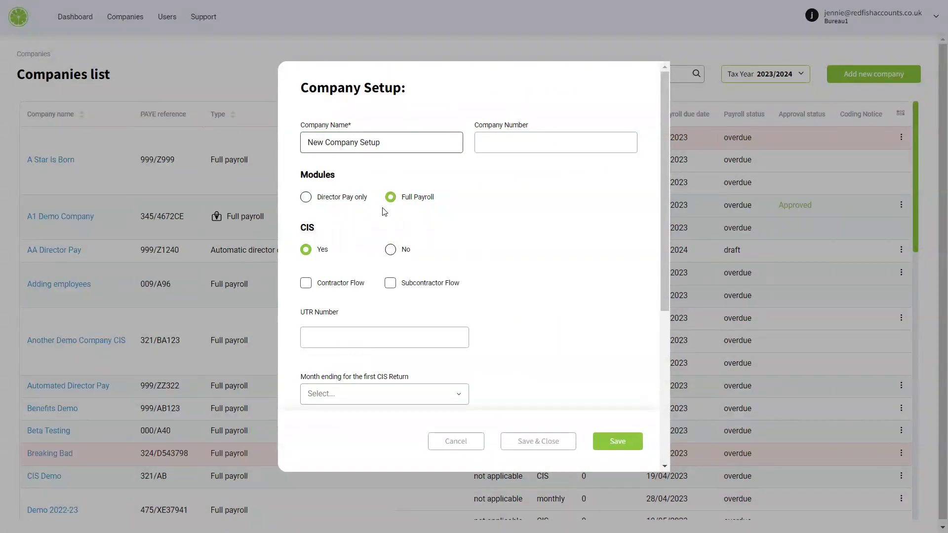
{"action": "left_click", "coordinate": [394, 252]}
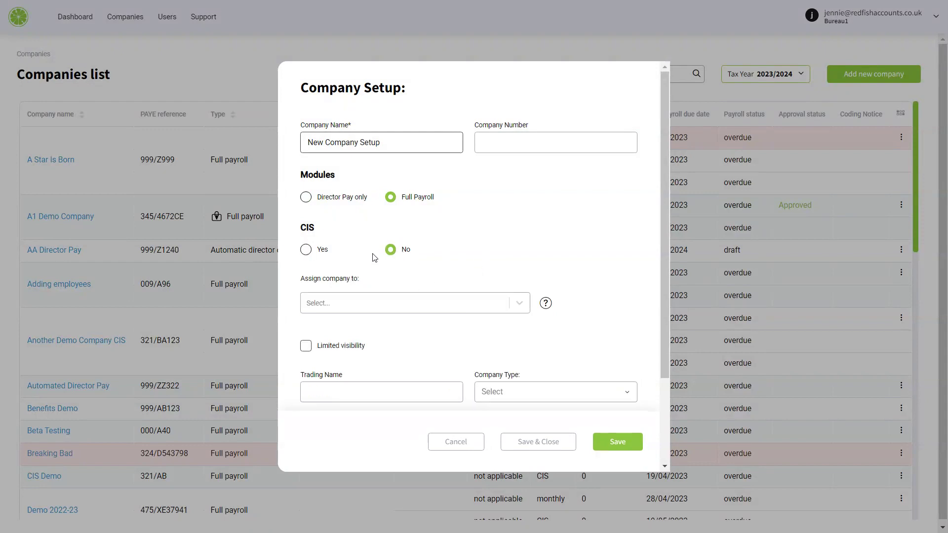
{"action": "left_click", "coordinate": [308, 252]}
{"action": "left_click", "coordinate": [305, 283]}
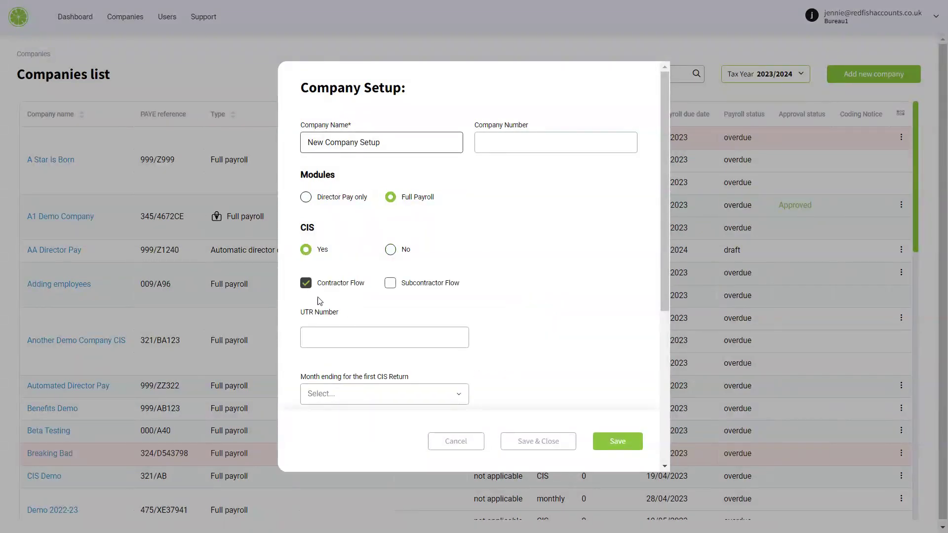
{"action": "left_click", "coordinate": [394, 288]}
{"action": "left_click", "coordinate": [393, 288]}
{"action": "left_click", "coordinate": [309, 285]}
{"action": "left_click", "coordinate": [390, 250]}
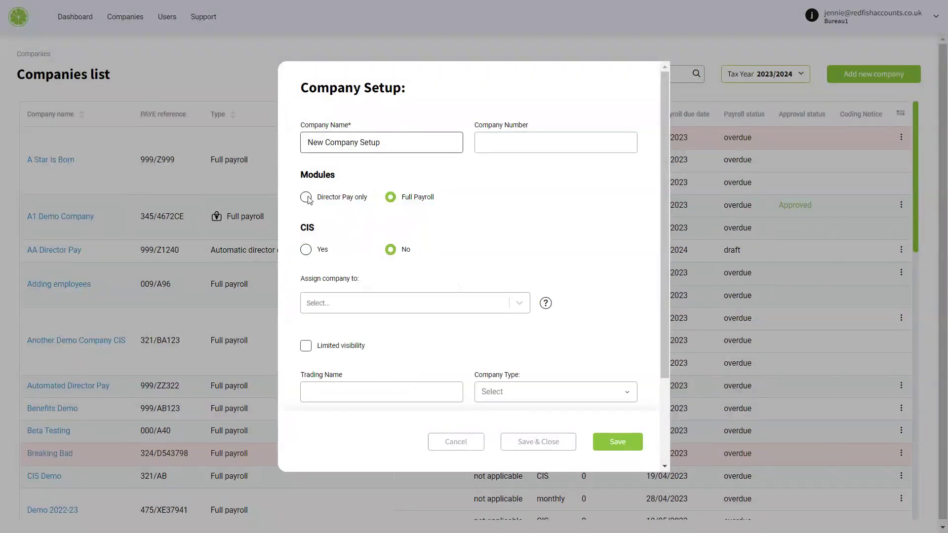
Set the company type to Limited Company, leaving it unassigned to any user.
{"action": "scroll", "coordinate": [458, 233], "scroll_direction": "down", "scroll_amount": 2}
{"action": "left_click", "coordinate": [401, 194]}
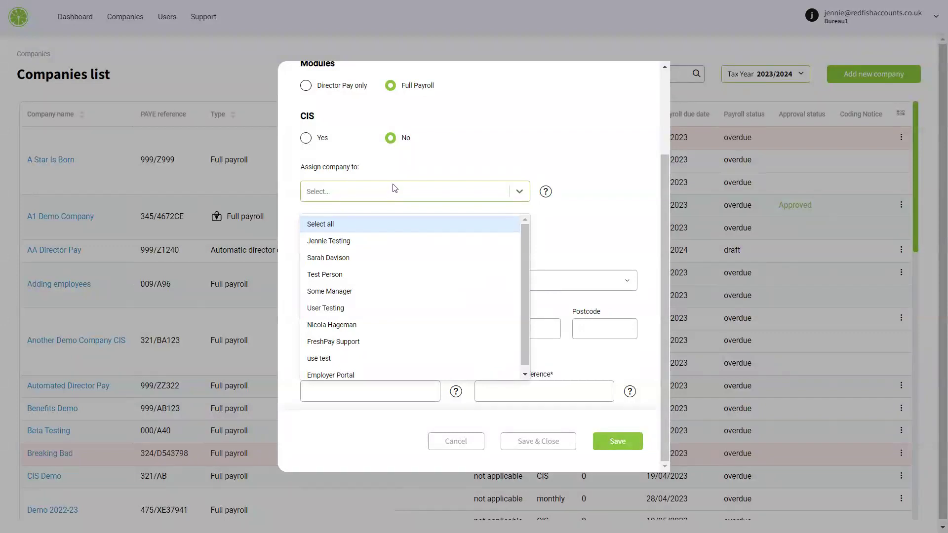
{"action": "left_click", "coordinate": [395, 188]}
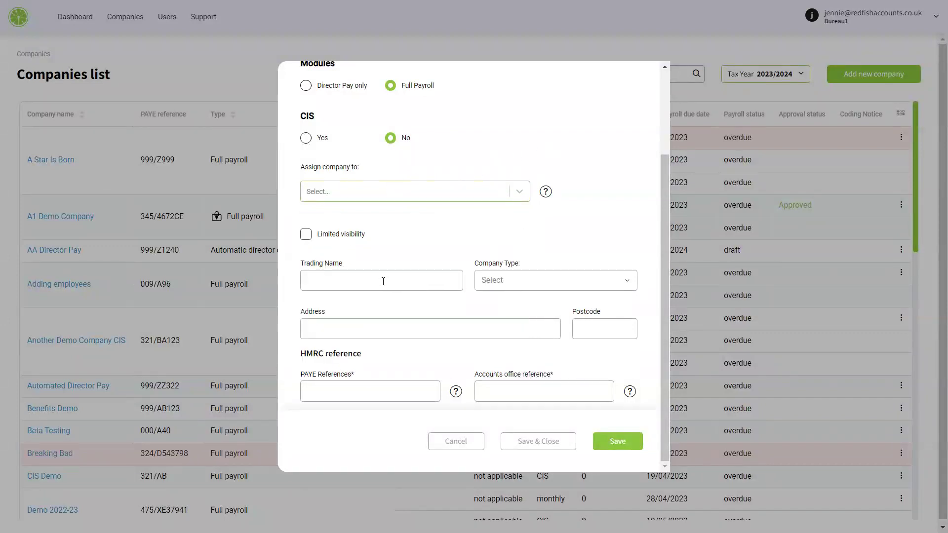
{"action": "left_click", "coordinate": [526, 283]}
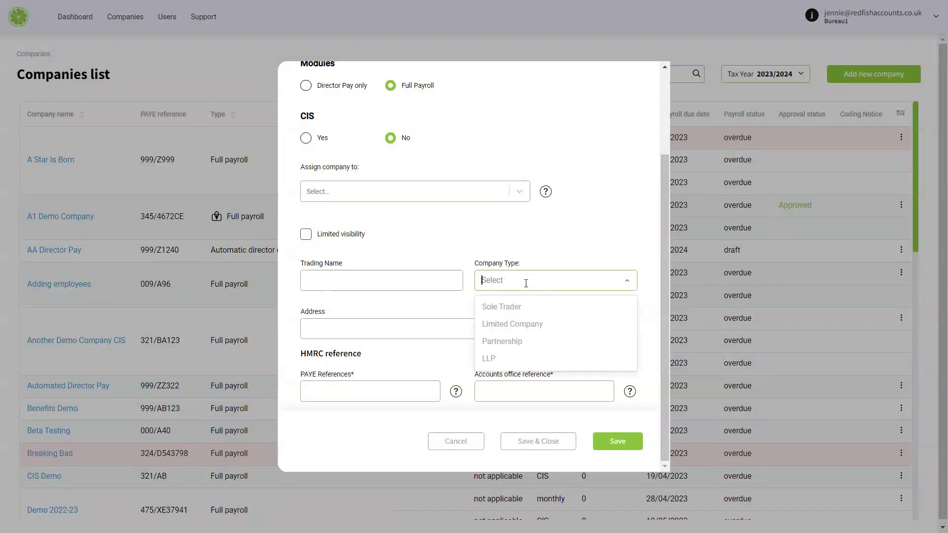
{"action": "left_click", "coordinate": [535, 326]}
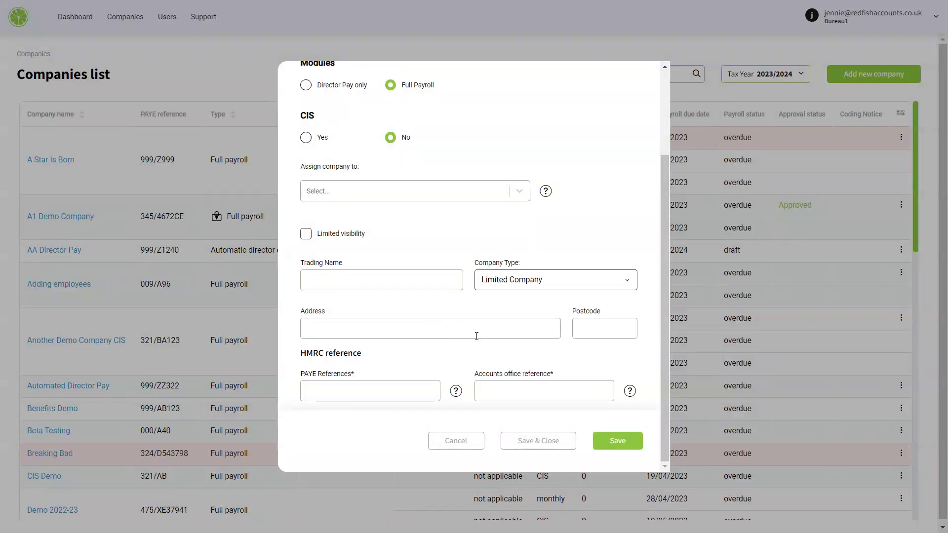
Enter PAYE reference 999/DEMO.
{"action": "left_click", "coordinate": [387, 399]}
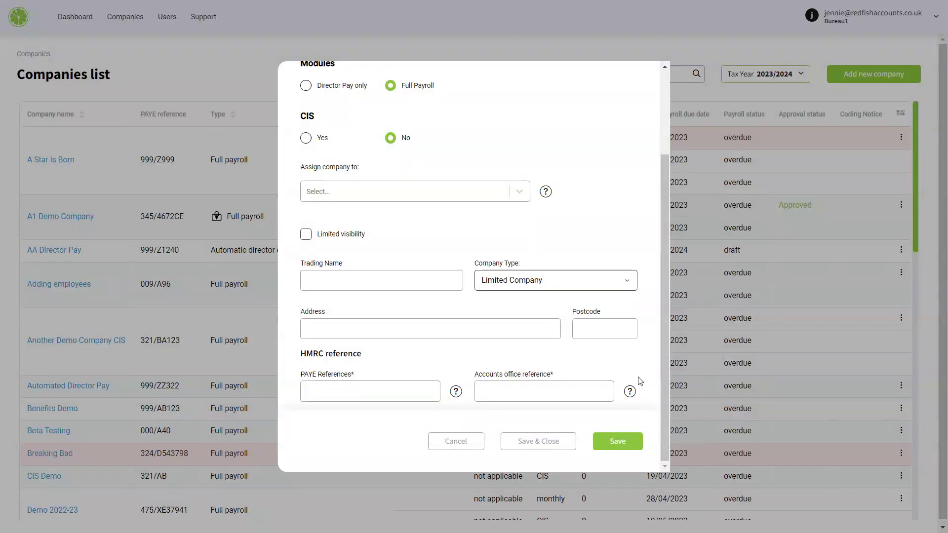
{"action": "type", "text": "999/DEMO"}
{"action": "key", "text": "Tab"}
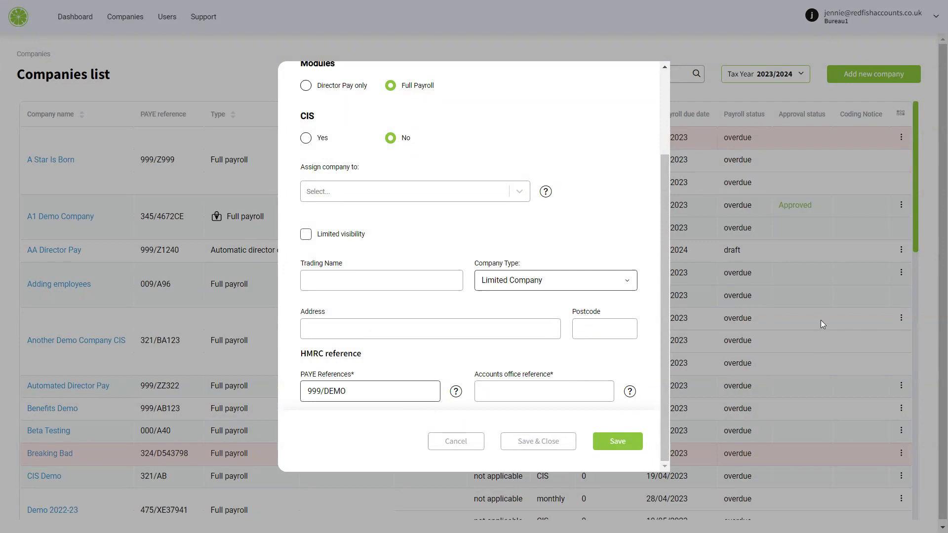
Enter the accounts office reference, save the company and add a second department.
{"action": "type", "text": "999PE56565642"}
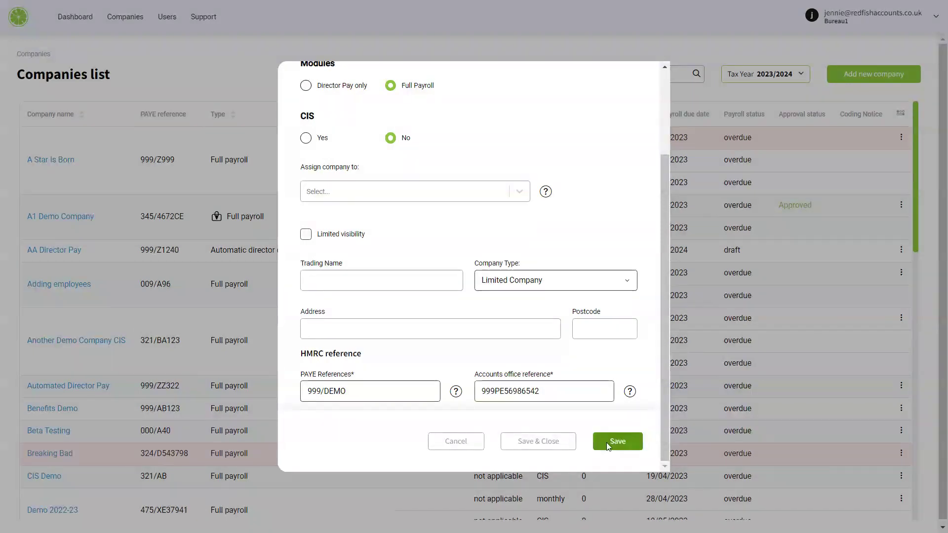
{"action": "left_click", "coordinate": [606, 442]}
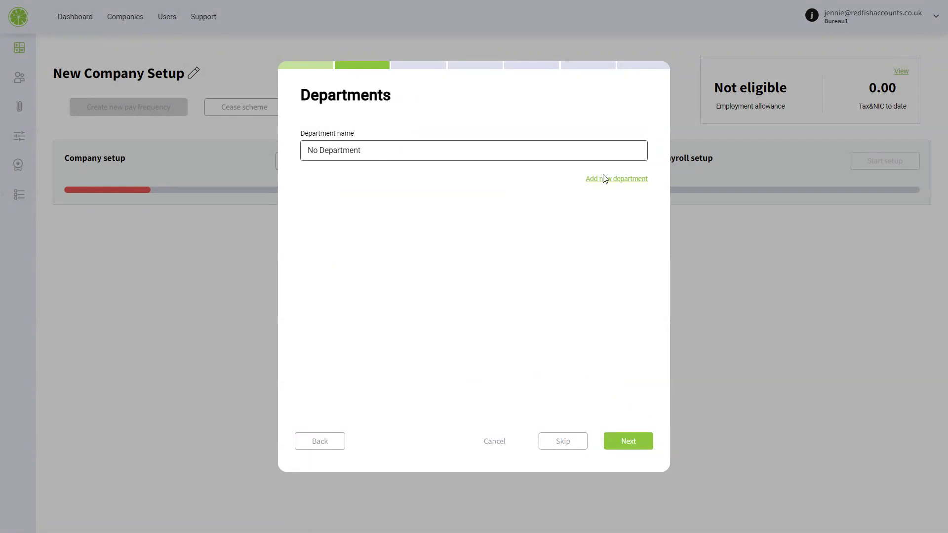
{"action": "left_click", "coordinate": [617, 180]}
Name the two departments Admin and Finance and continue to the next step.
{"action": "left_click_drag", "start_coordinate": [437, 153], "coordinate": [140, 157]}
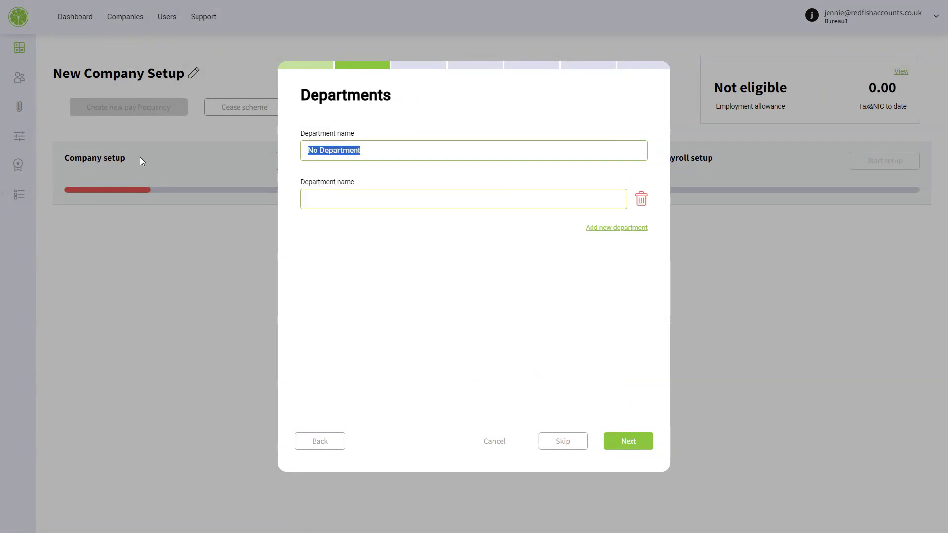
{"action": "type", "text": "Admin"}
{"action": "key", "text": "Tab"}
{"action": "type", "text": "Dinance"}
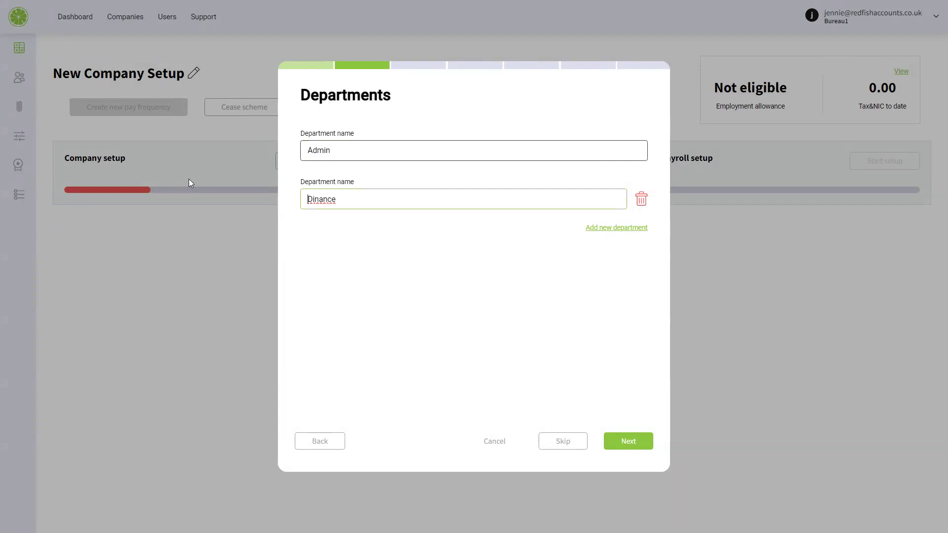
{"action": "key", "text": "Home"}
{"action": "key", "text": "Delete"}
{"action": "type", "text": "F"}
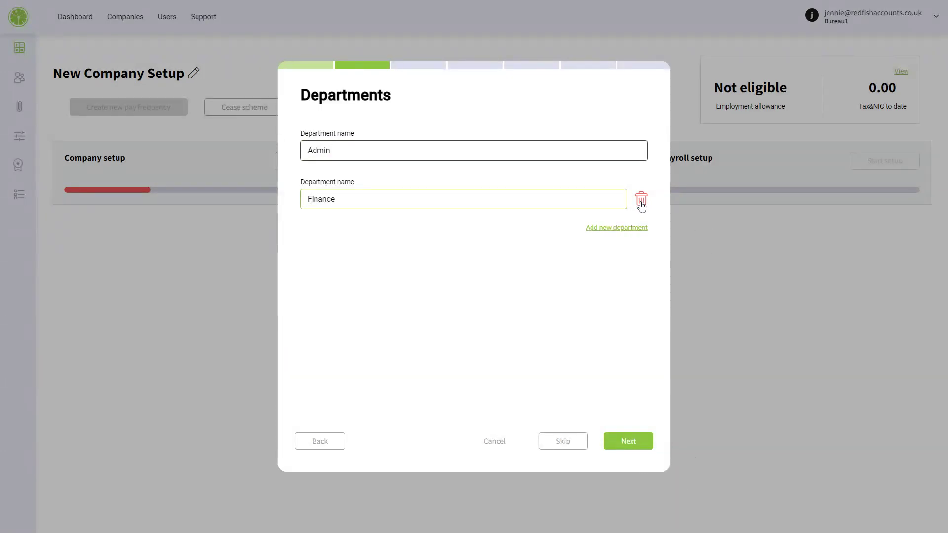
{"action": "left_click", "coordinate": [623, 440]}
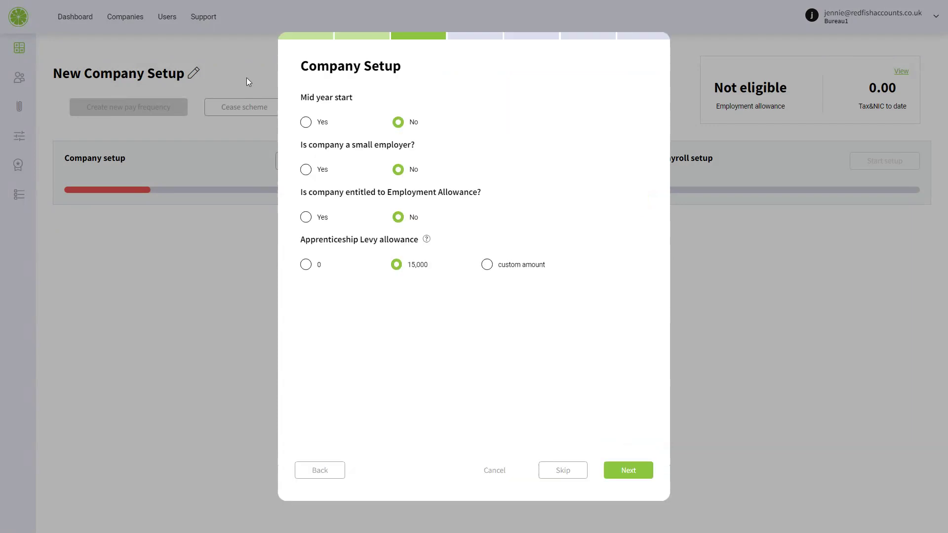
Mark the company as mid-year-start small employer claiming 2500 Employment Allowance, sector Not Applicable.
{"action": "left_click", "coordinate": [308, 124]}
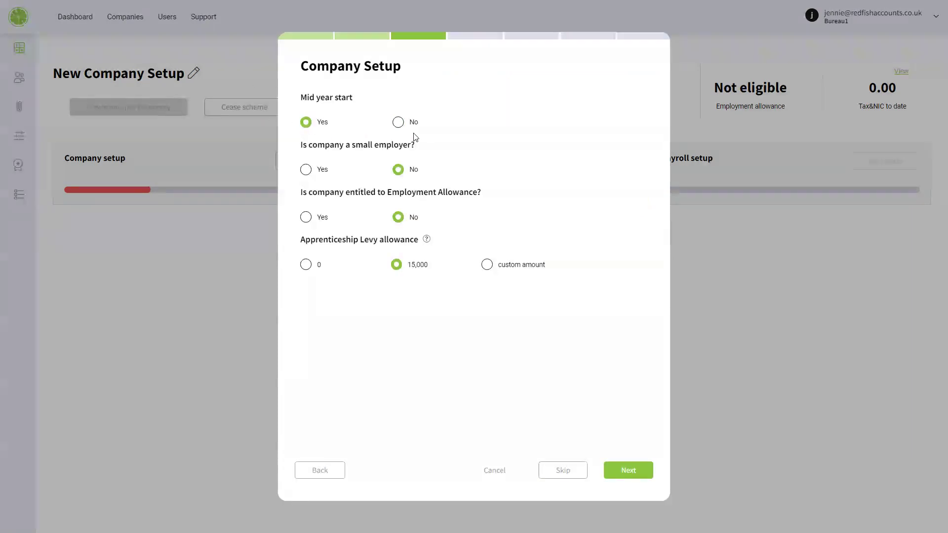
{"action": "double_click", "coordinate": [307, 176]}
{"action": "left_click", "coordinate": [307, 170]}
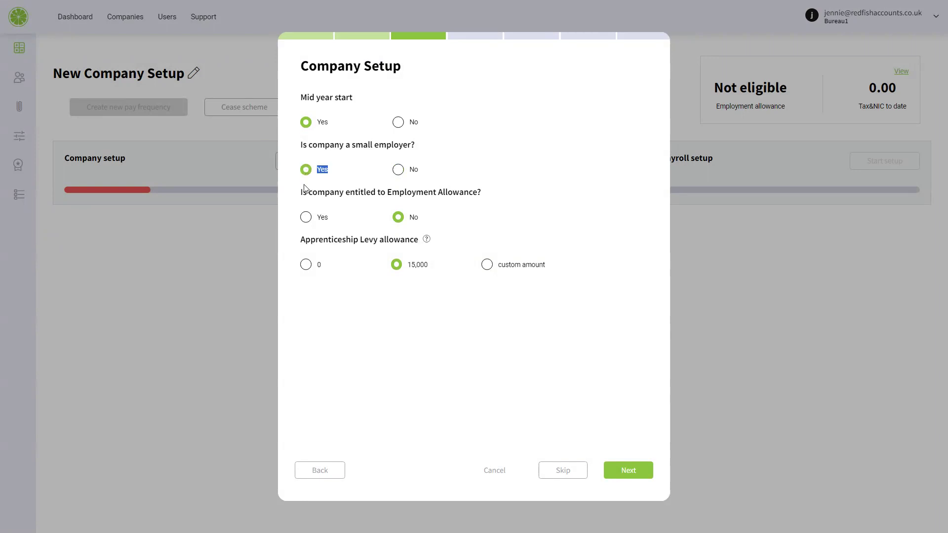
{"action": "left_click", "coordinate": [306, 217]}
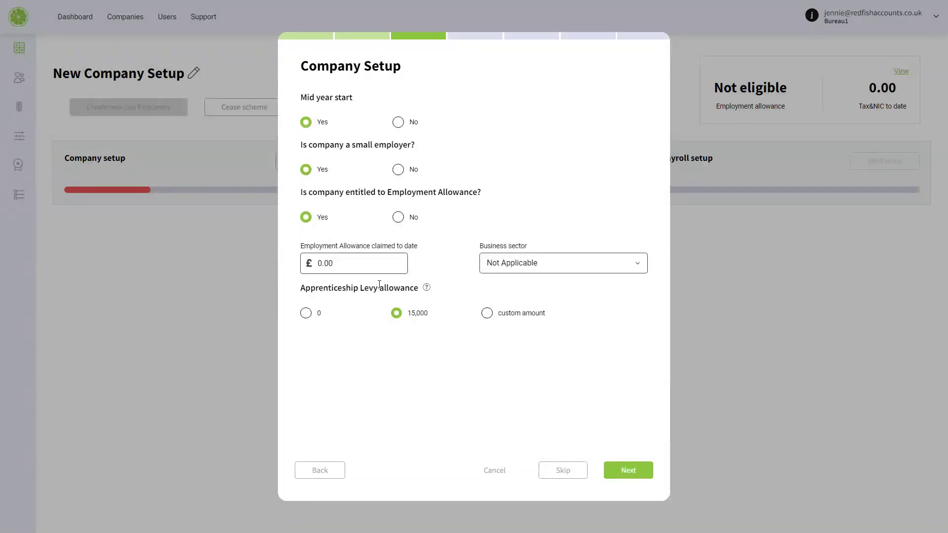
{"action": "left_click", "coordinate": [352, 267]}
{"action": "type", "text": "2500"}
{"action": "key", "text": "Tab"}
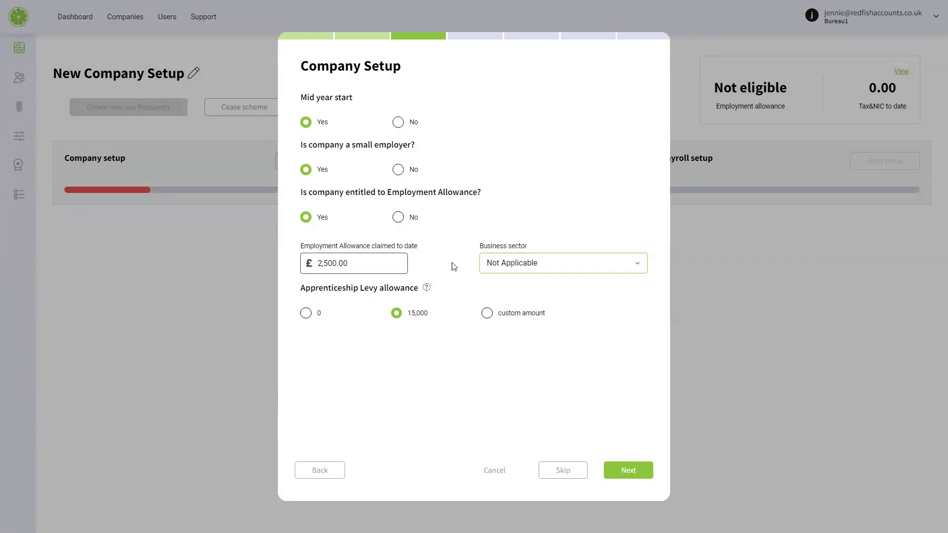
{"action": "left_click", "coordinate": [554, 265]}
{"action": "left_click", "coordinate": [550, 367]}
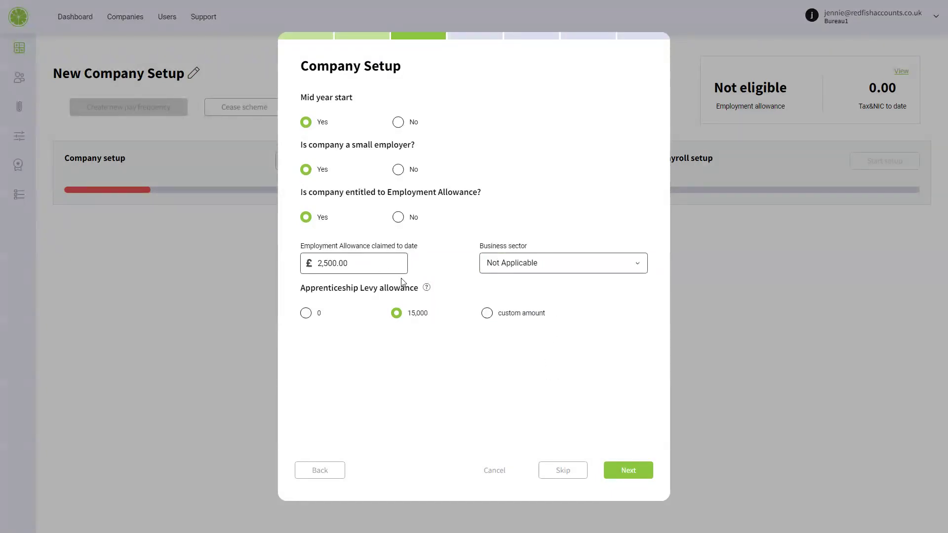
{"action": "mouse_move", "coordinate": [427, 287]}
Keep the holiday entitlement year at 2023 and return to the setup overview.
{"action": "left_click", "coordinate": [629, 471]}
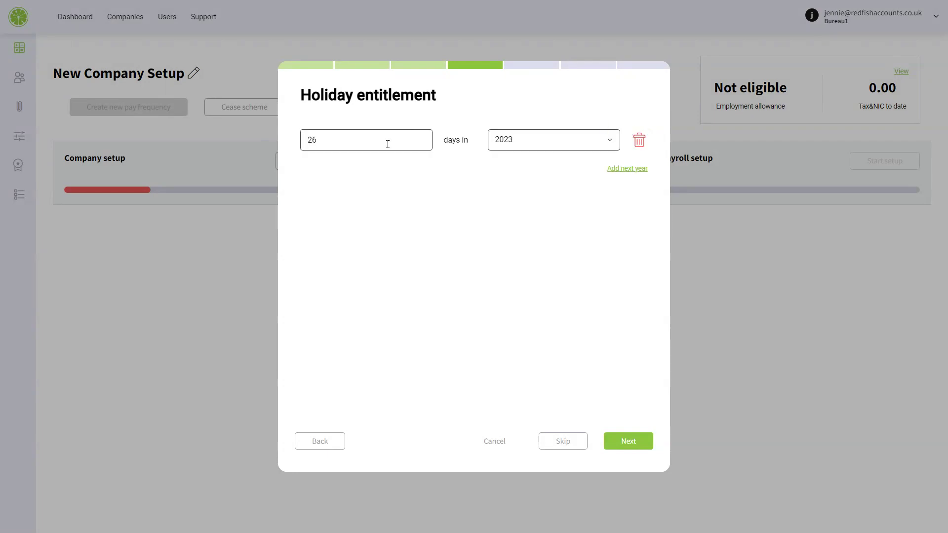
{"action": "left_click", "coordinate": [595, 138]}
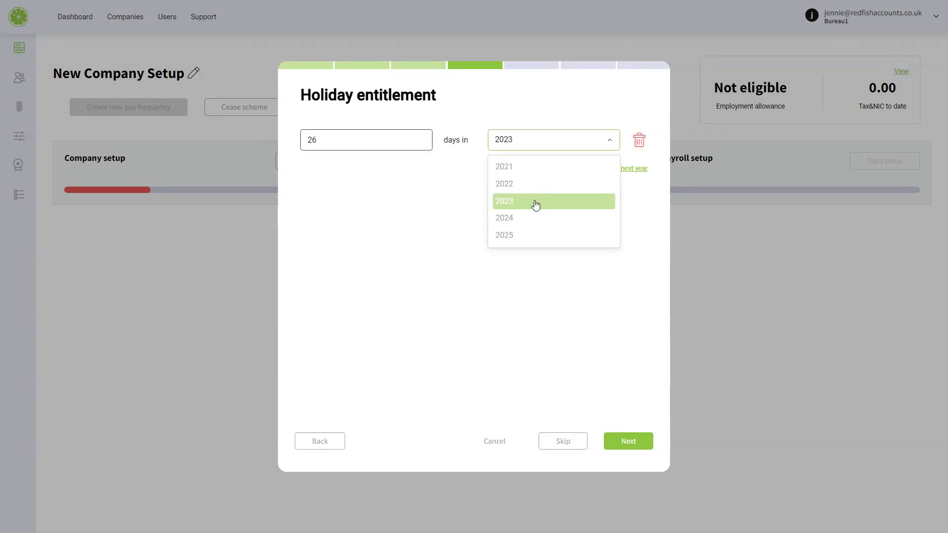
{"action": "left_click", "coordinate": [560, 211]}
{"action": "left_click", "coordinate": [621, 440]}
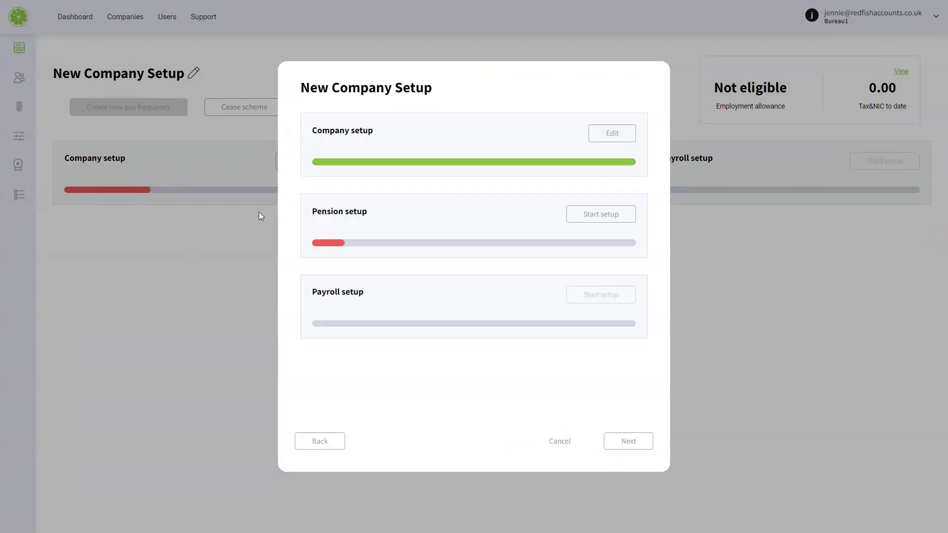
Complete pension setup by choosing Start without Pension Scheme.
{"action": "left_click", "coordinate": [592, 213]}
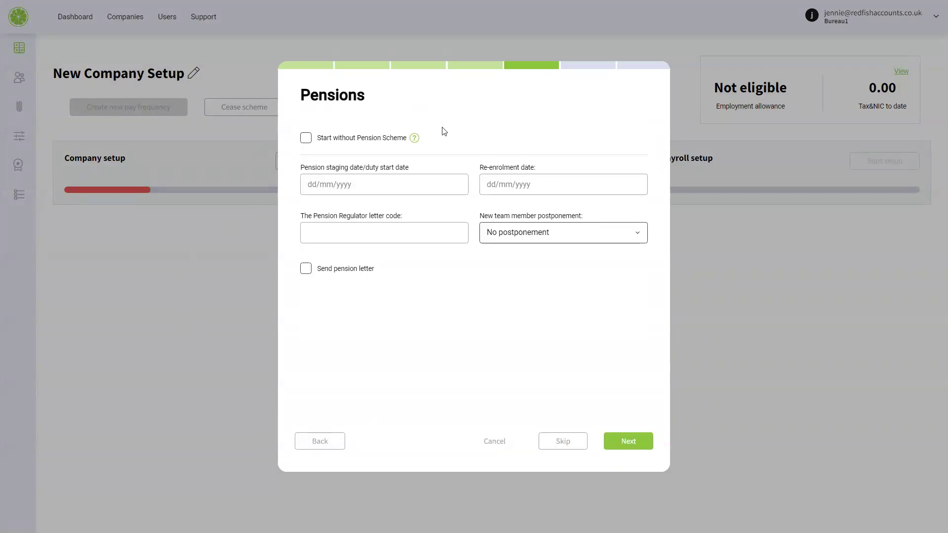
{"action": "left_click", "coordinate": [305, 139]}
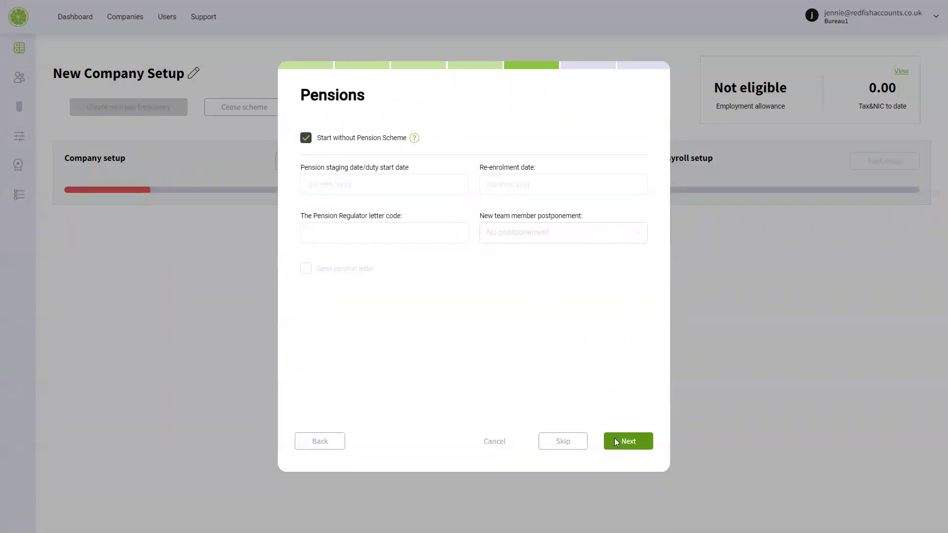
{"action": "left_click", "coordinate": [629, 442]}
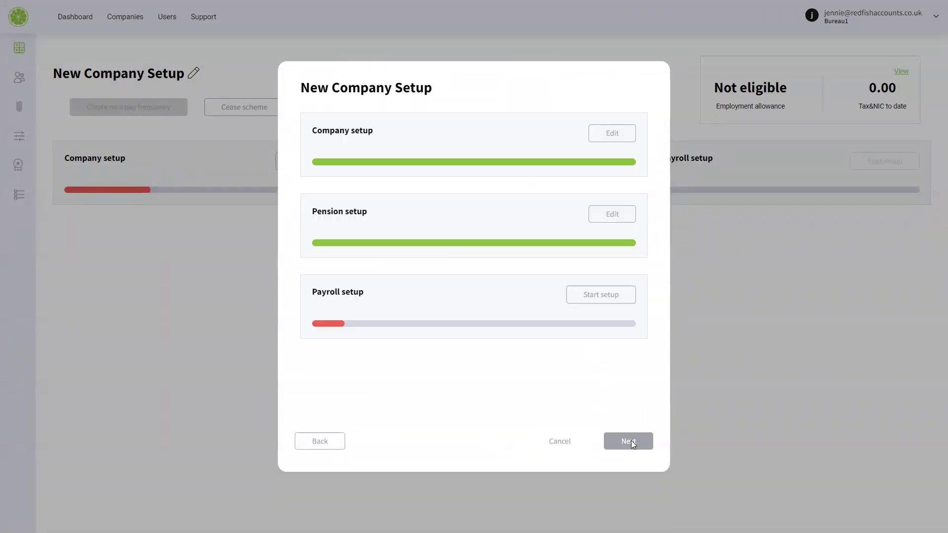
Begin payroll setup with a Monthly pay period.
{"action": "left_click", "coordinate": [618, 296]}
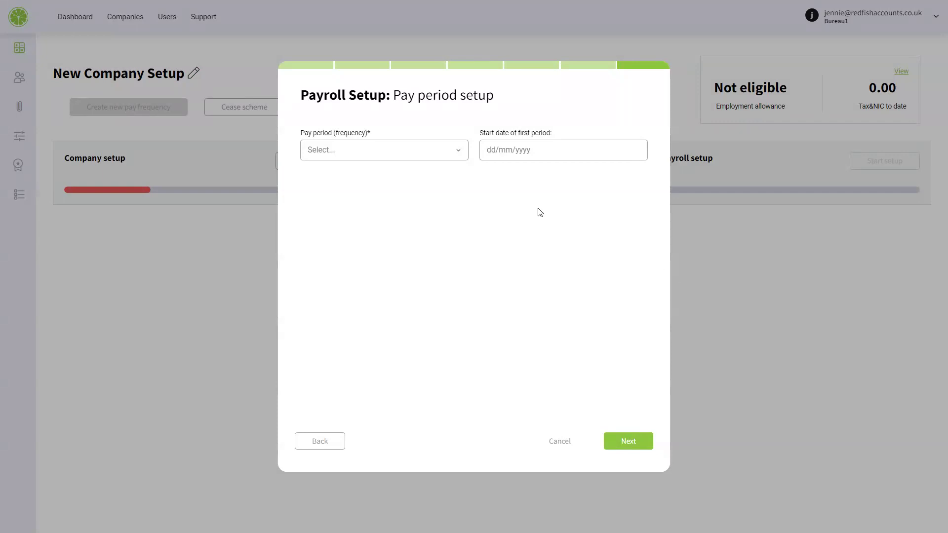
{"action": "left_click", "coordinate": [358, 143]}
{"action": "left_click", "coordinate": [336, 178]}
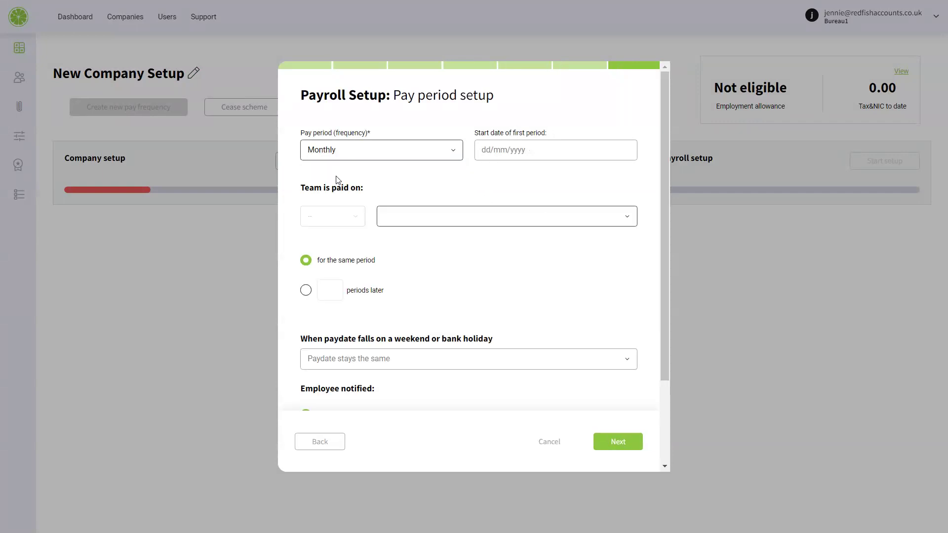
Set the first pay period to start on 1 April 2023.
{"action": "left_click", "coordinate": [555, 149]}
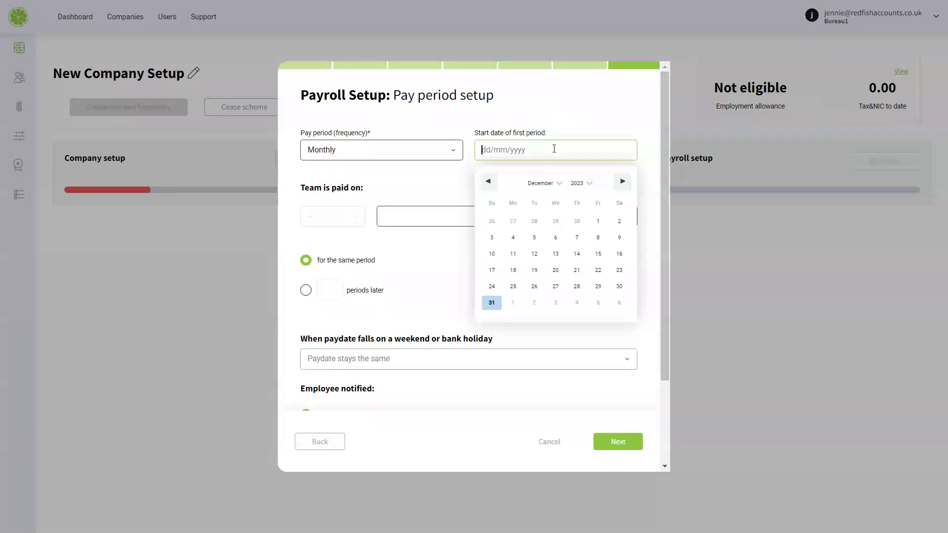
{"action": "left_click", "coordinate": [487, 182]}
{"action": "left_click", "coordinate": [487, 183]}
{"action": "left_click", "coordinate": [487, 182]}
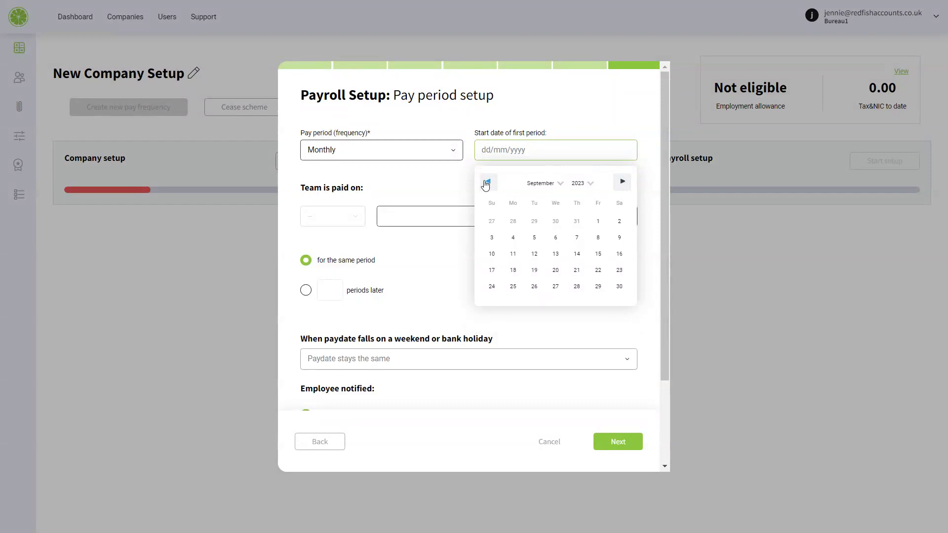
{"action": "left_click", "coordinate": [487, 182]}
{"action": "left_click", "coordinate": [487, 182]}
{"action": "left_click", "coordinate": [487, 182]}
{"action": "left_click", "coordinate": [487, 182]}
{"action": "left_click", "coordinate": [487, 182]}
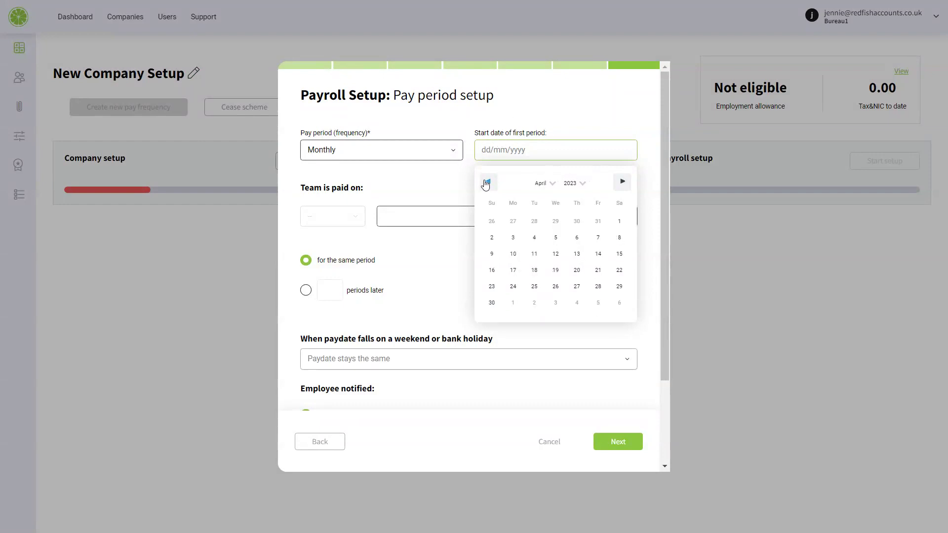
{"action": "left_click", "coordinate": [619, 220]}
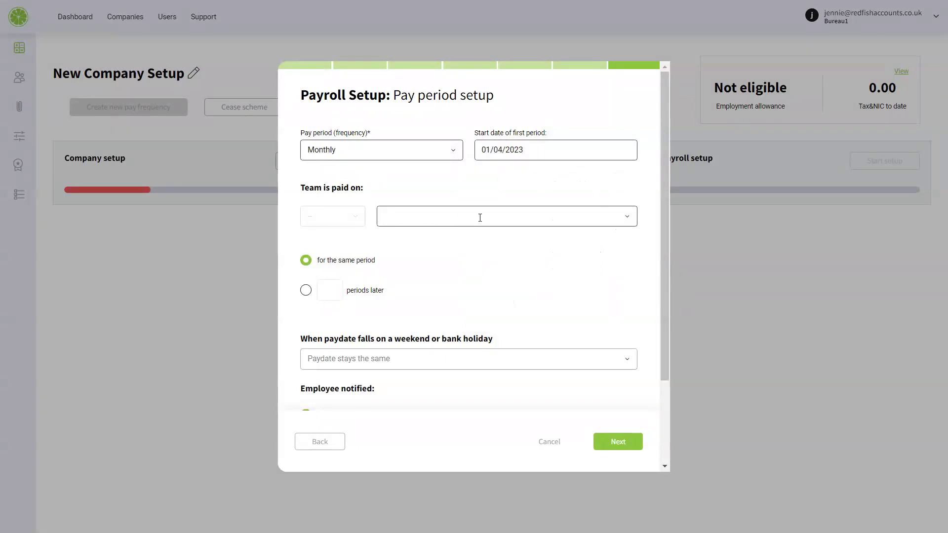
Pay the team on the last working day of the month.
{"action": "left_click", "coordinate": [557, 221]}
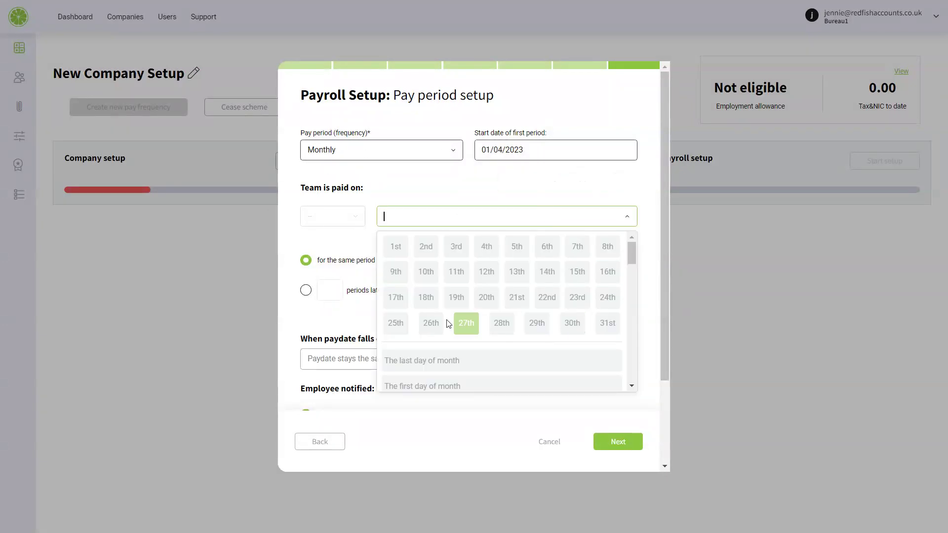
{"action": "scroll", "coordinate": [548, 308], "scroll_direction": "down", "scroll_amount": 1}
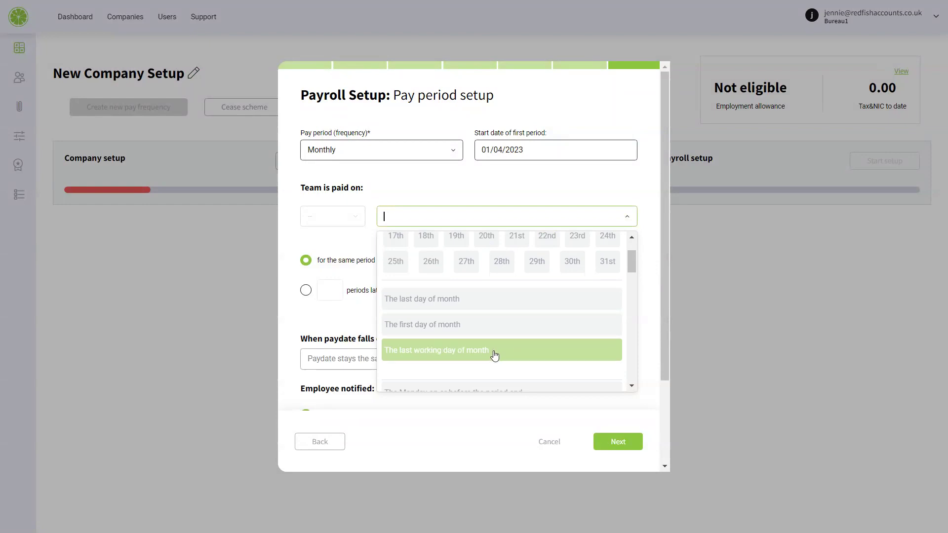
{"action": "scroll", "coordinate": [493, 313], "scroll_direction": "down", "scroll_amount": 1}
{"action": "scroll", "coordinate": [511, 296], "scroll_direction": "down", "scroll_amount": 1}
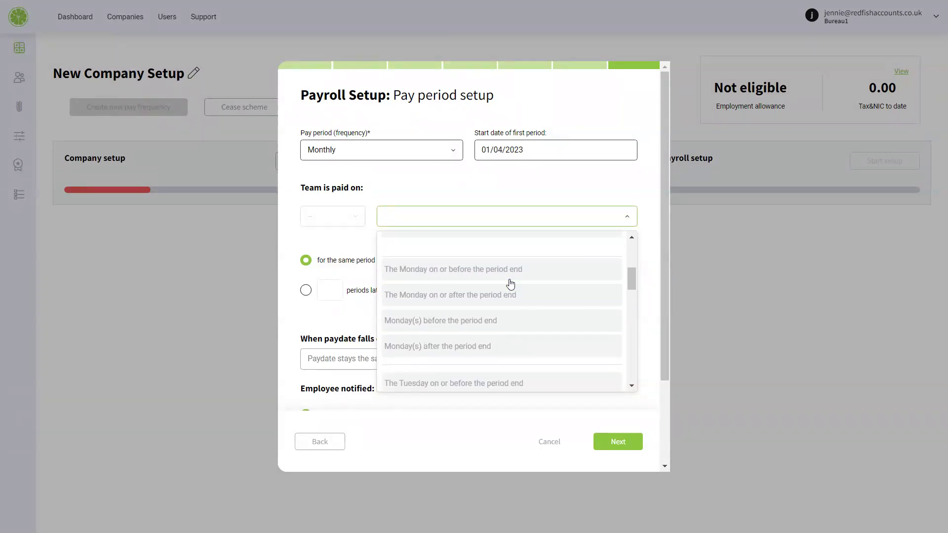
{"action": "scroll", "coordinate": [499, 305], "scroll_direction": "down", "scroll_amount": 1}
{"action": "scroll", "coordinate": [494, 273], "scroll_direction": "up", "scroll_amount": 1}
{"action": "scroll", "coordinate": [499, 287], "scroll_direction": "up", "scroll_amount": 1}
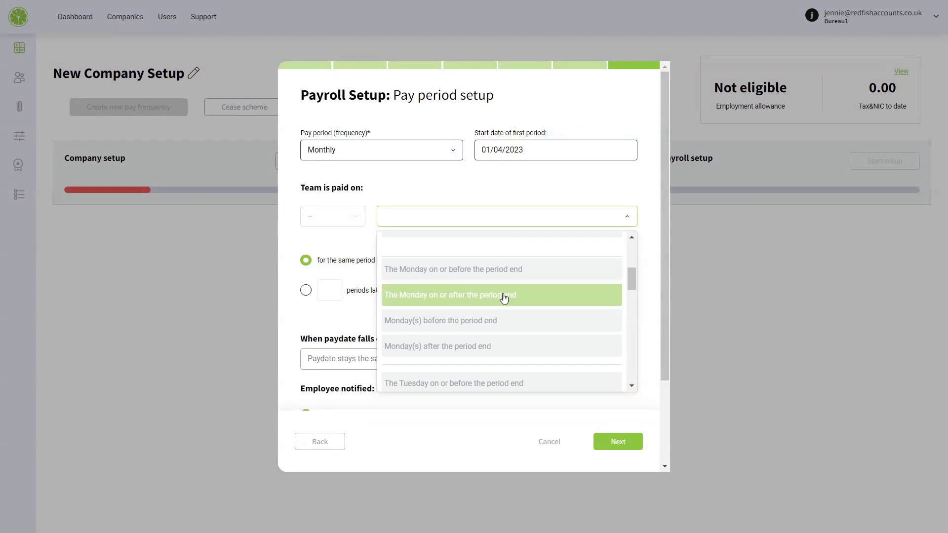
{"action": "scroll", "coordinate": [515, 322], "scroll_direction": "down", "scroll_amount": 1}
{"action": "scroll", "coordinate": [521, 333], "scroll_direction": "up", "scroll_amount": 4}
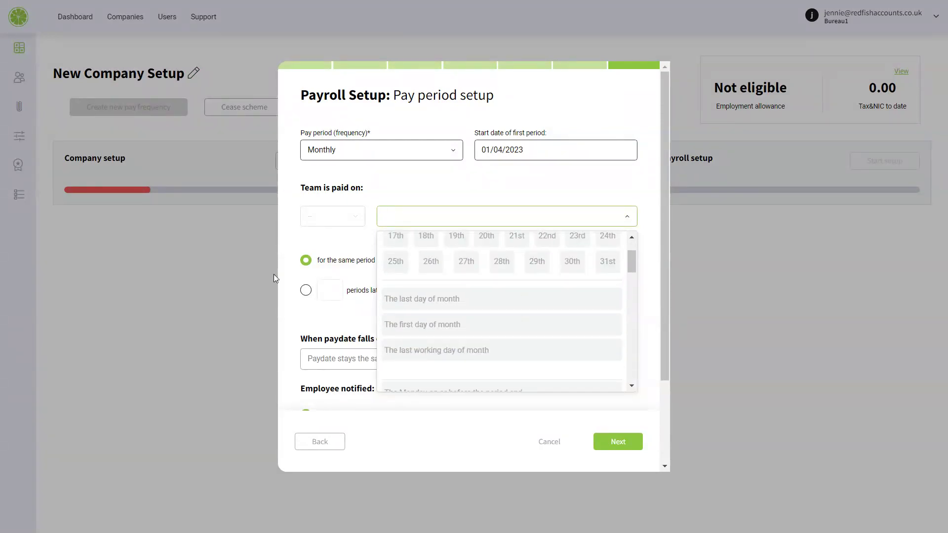
{"action": "left_click", "coordinate": [449, 351]}
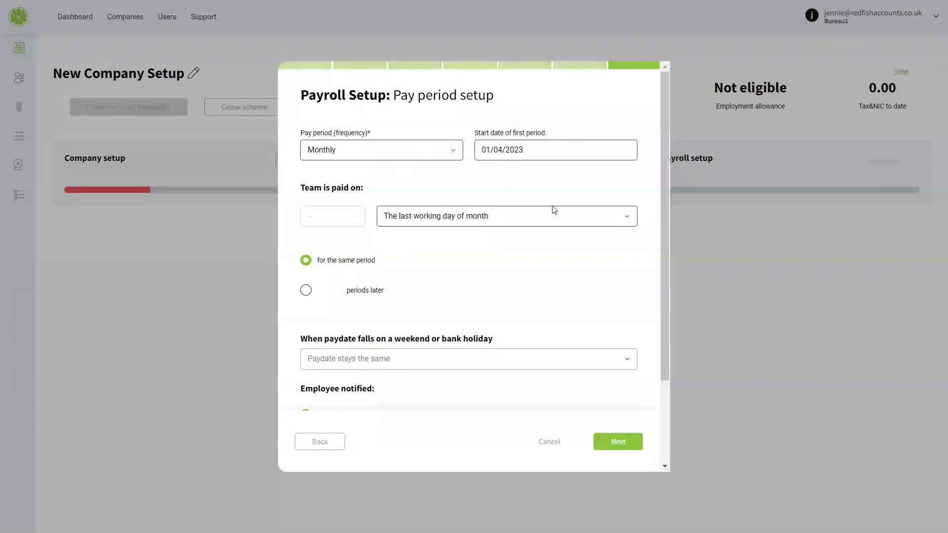
{"action": "scroll", "coordinate": [545, 260], "scroll_direction": "down", "scroll_amount": 3}
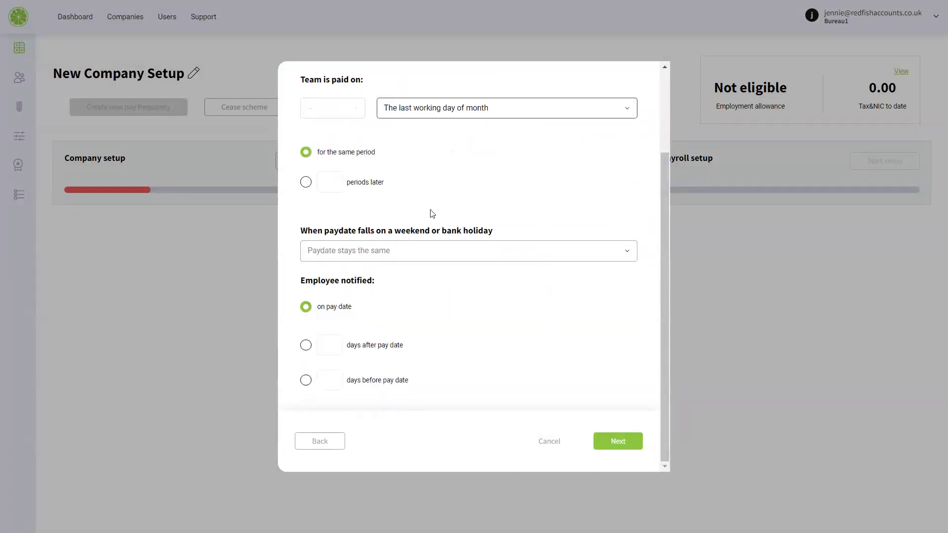
Shift weekend paydates to the previous working day, notify on pay date, and preview the calendar.
{"action": "left_click", "coordinate": [489, 249]}
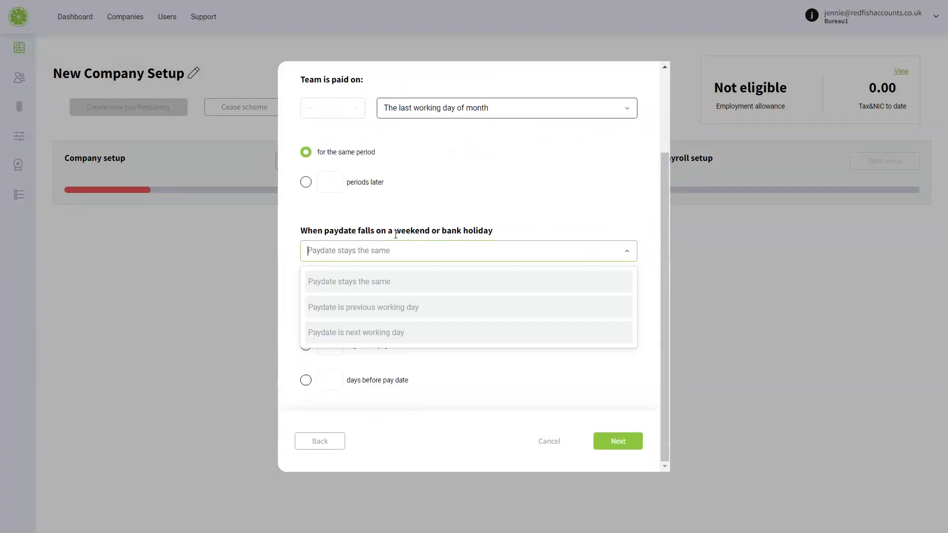
{"action": "left_click", "coordinate": [408, 310]}
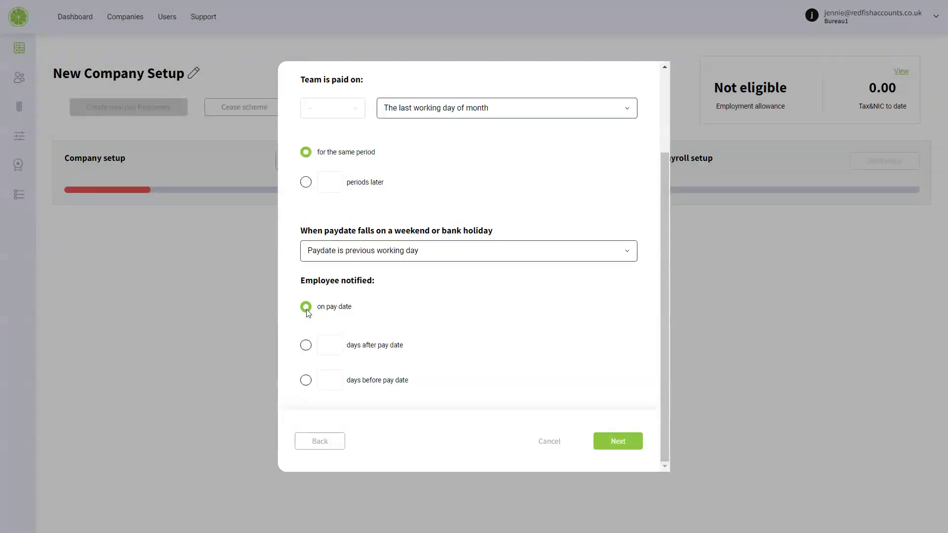
{"action": "left_click", "coordinate": [307, 347]}
{"action": "left_click", "coordinate": [306, 381]}
{"action": "left_click", "coordinate": [306, 346]}
{"action": "left_click", "coordinate": [306, 307]}
{"action": "left_click", "coordinate": [617, 434]}
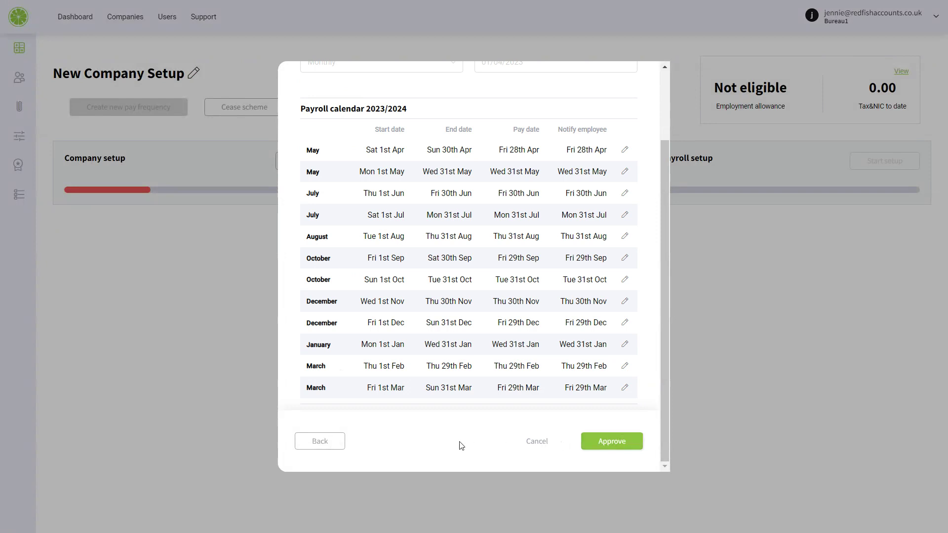
Change employee notifications to days before pay date and regenerate the calendar.
{"action": "left_click", "coordinate": [328, 444]}
{"action": "left_click", "coordinate": [305, 401]}
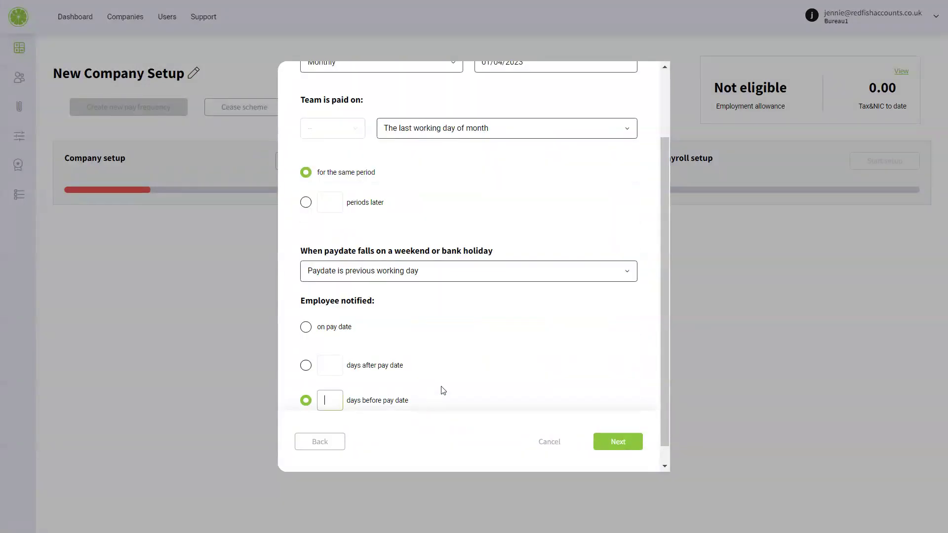
{"action": "left_click", "coordinate": [617, 440]}
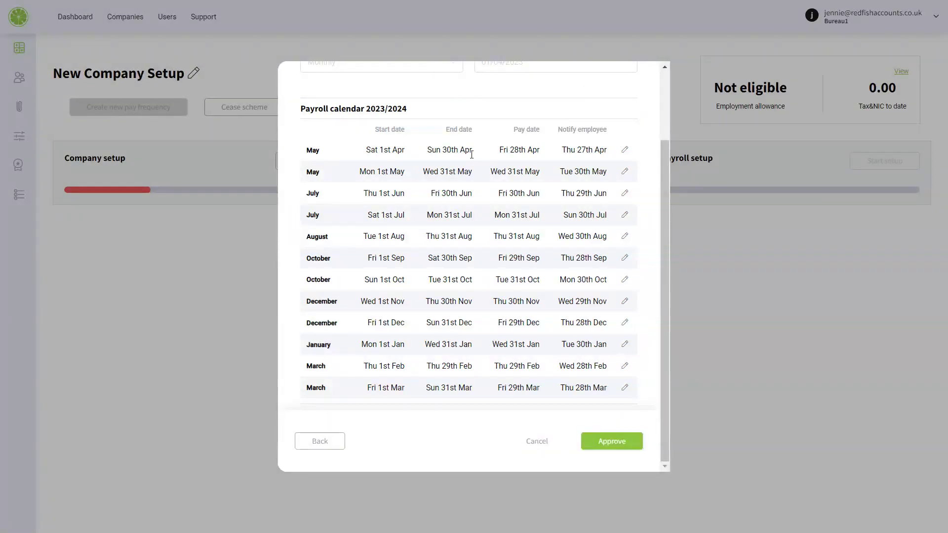
Review the first period's dates and approve the 2023/2024 payroll calendar.
{"action": "scroll", "coordinate": [509, 81], "scroll_direction": "up", "scroll_amount": 2}
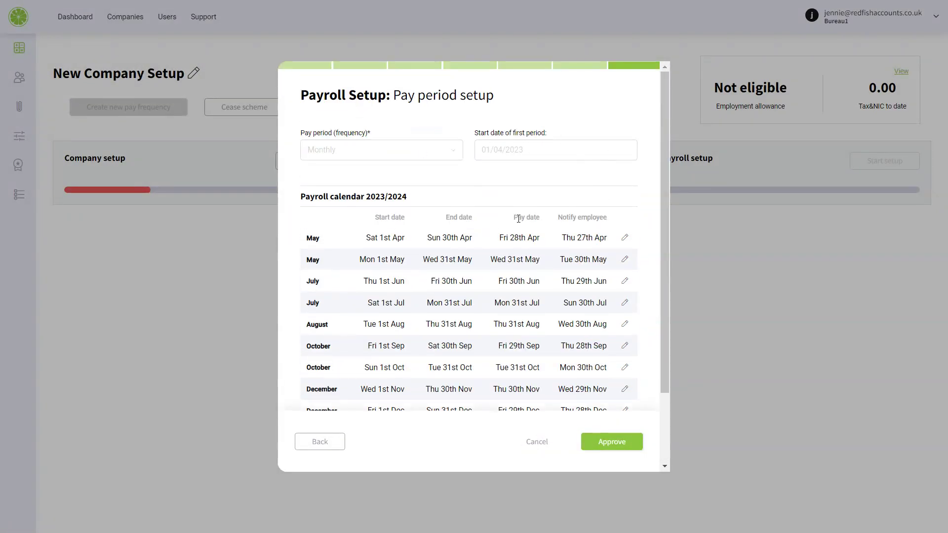
{"action": "scroll", "coordinate": [521, 220], "scroll_direction": "down", "scroll_amount": 2}
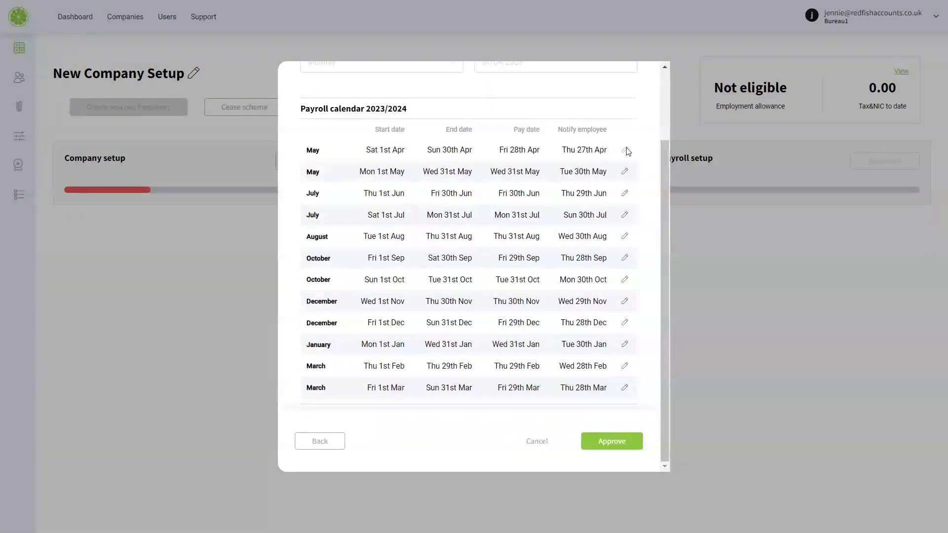
{"action": "left_click", "coordinate": [628, 149]}
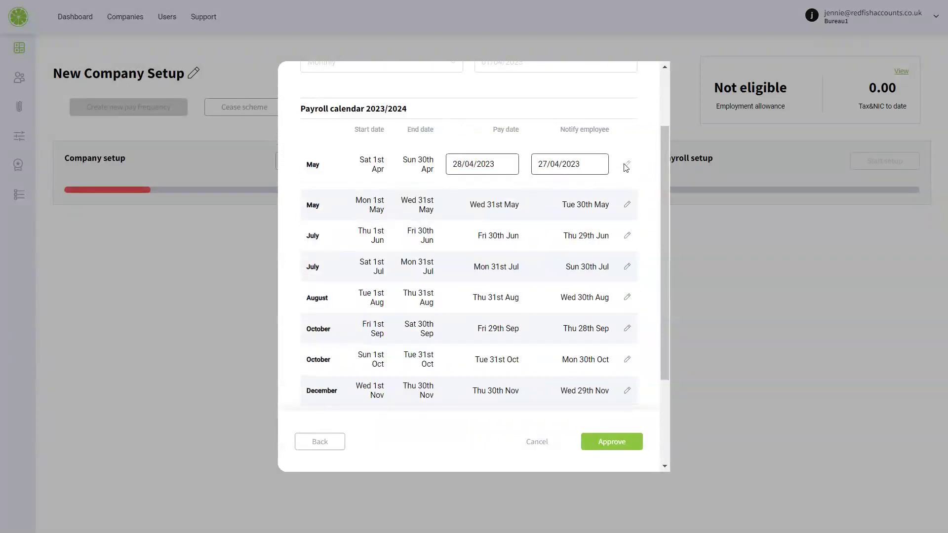
{"action": "scroll", "coordinate": [567, 236], "scroll_direction": "down", "scroll_amount": 3}
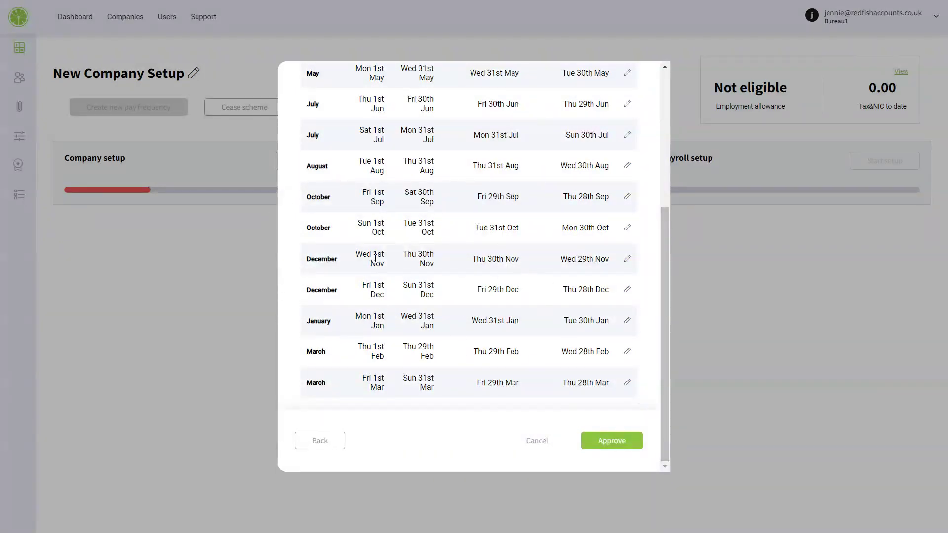
{"action": "left_click", "coordinate": [622, 441]}
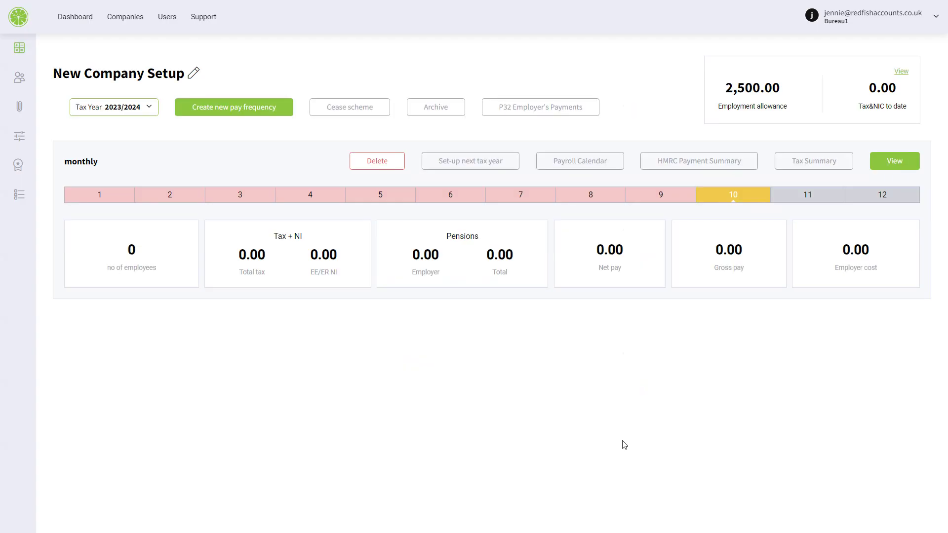